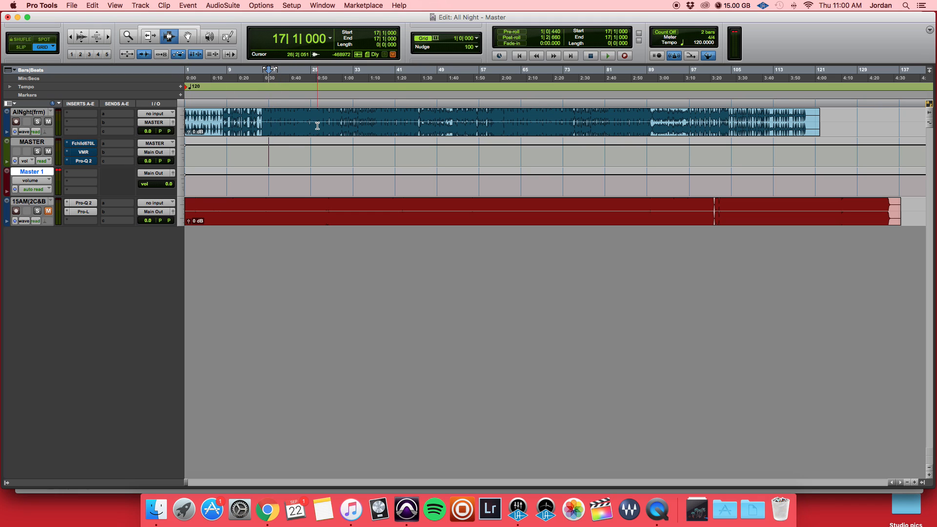
Select the reference clip on the muted red track and inspect that track's Pro-Q 2 and Pro-L inserts.
double_click(269, 205)
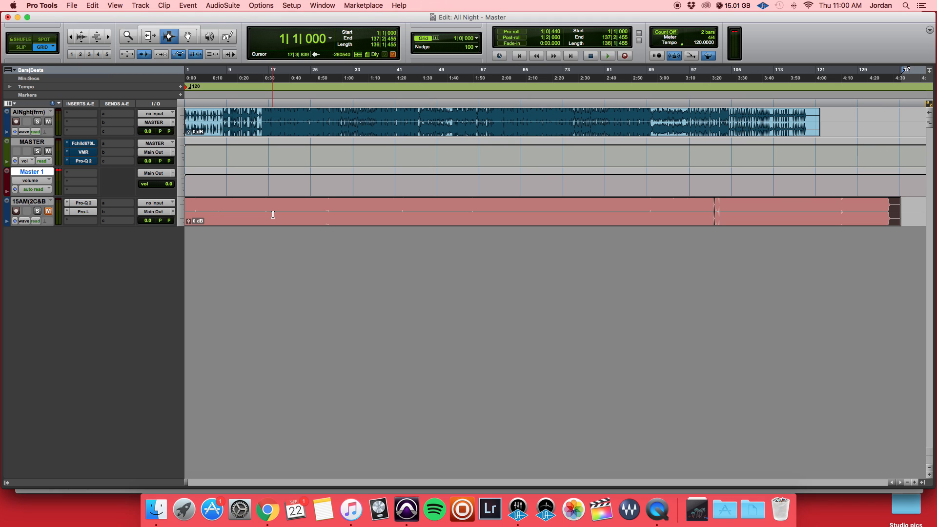
left_click(88, 204)
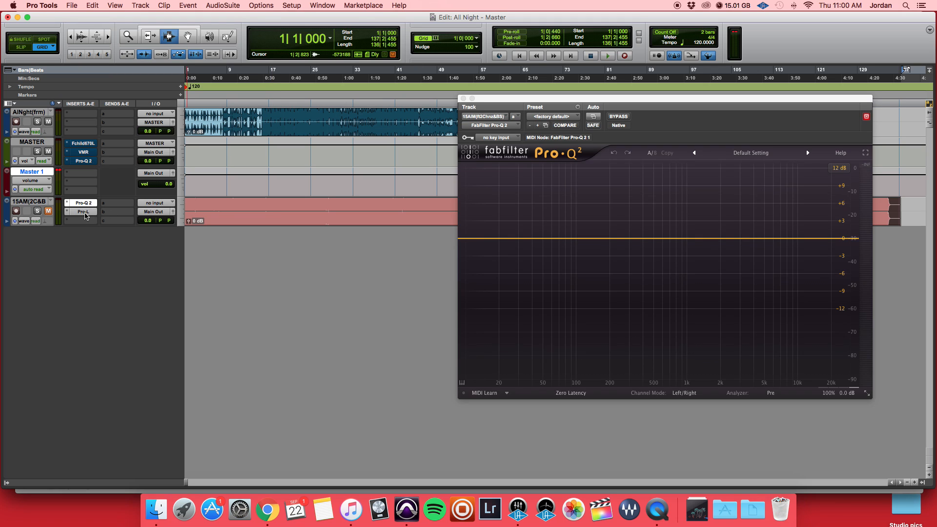
left_click(84, 212)
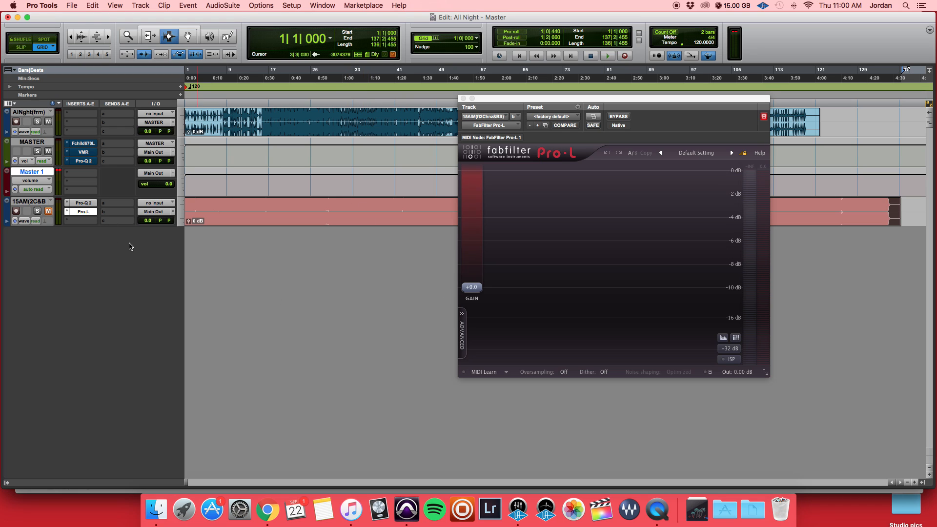
left_click(82, 203)
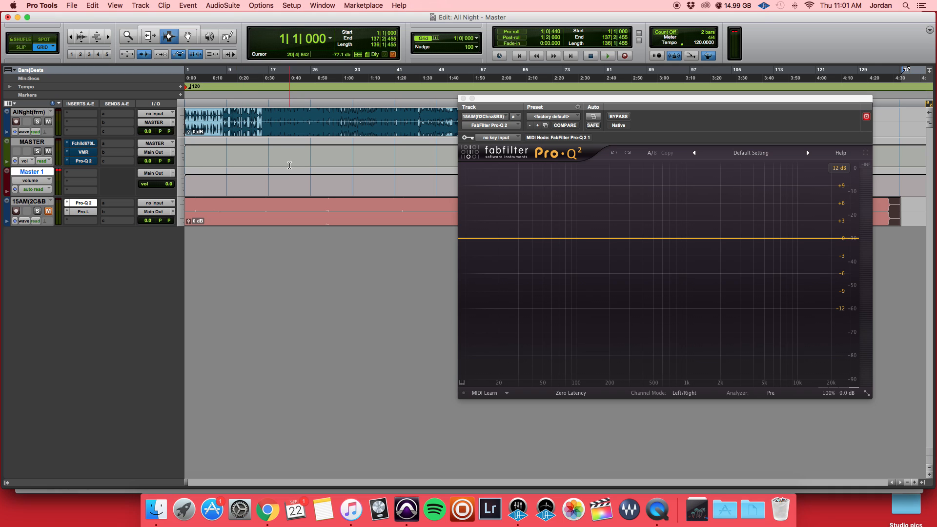
Play the unprocessed song from bar 17, closing the reference track's Pro-Q 2 window, and stop playback.
left_click(277, 156)
left_click(267, 155)
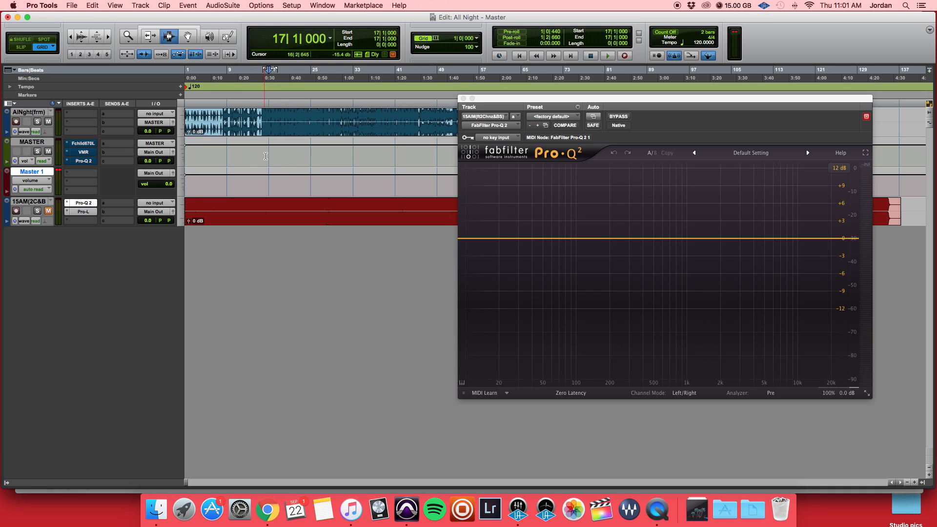
key("space")
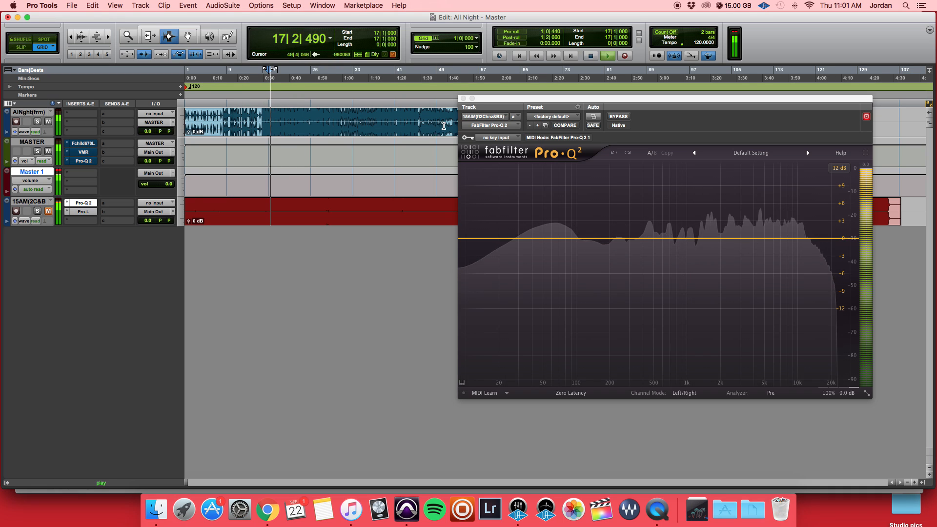
left_click(463, 99)
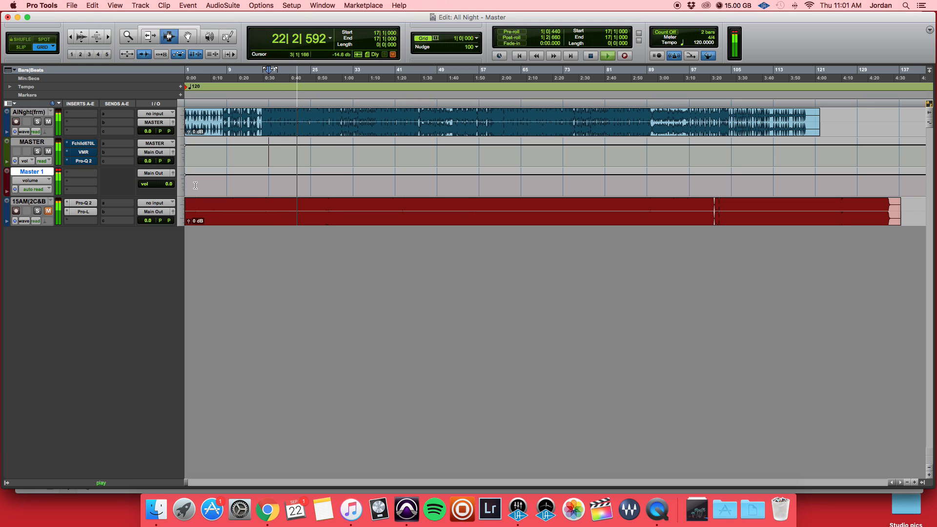
key("space")
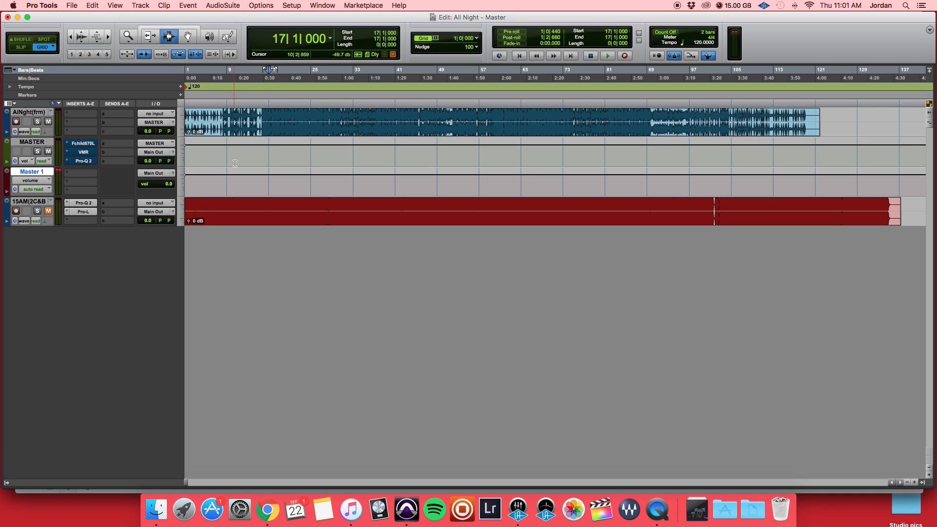
Compare the MASTER track's Fairchild 670 compressor bypassed and active during playback from bar 17, and leave it active.
left_click(83, 144)
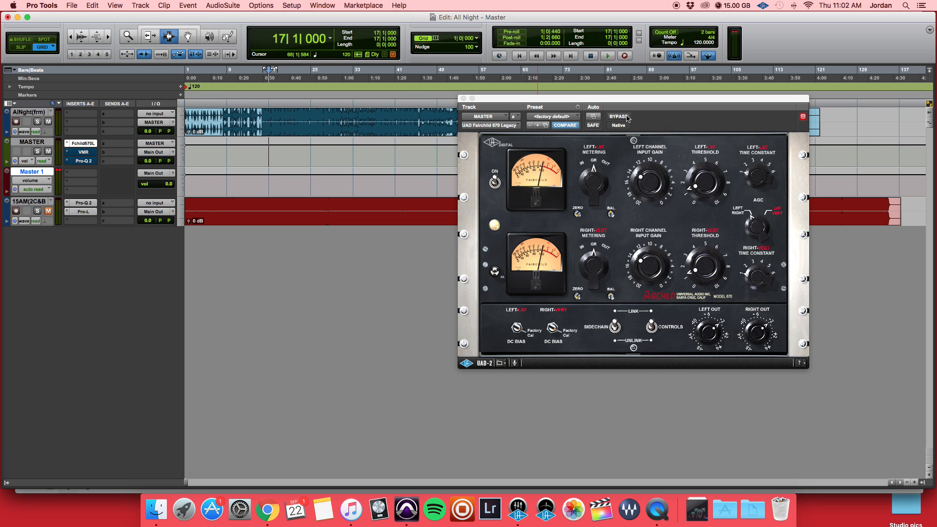
left_click(625, 117)
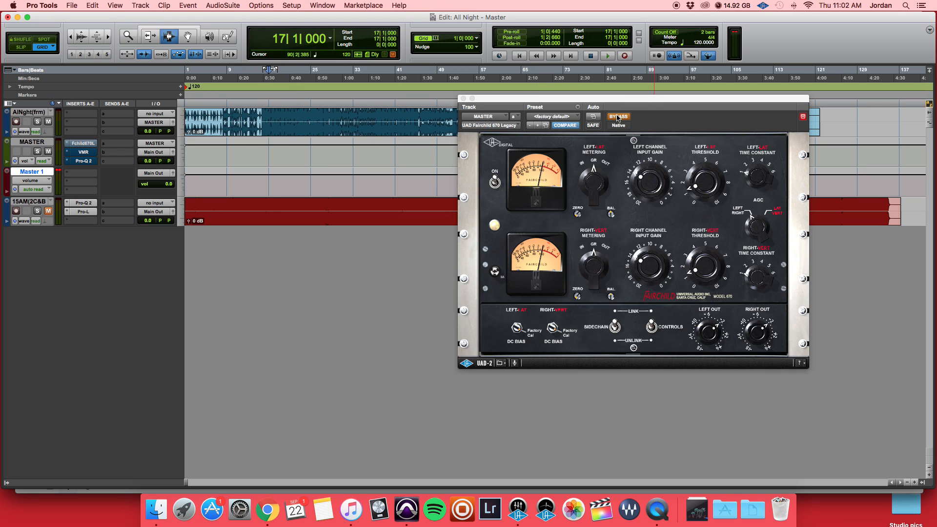
key("space")
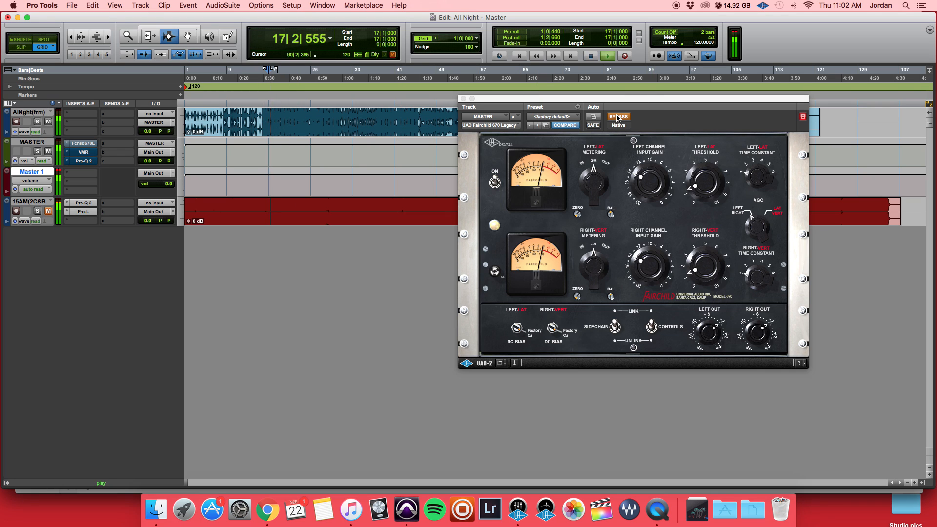
left_click(618, 117)
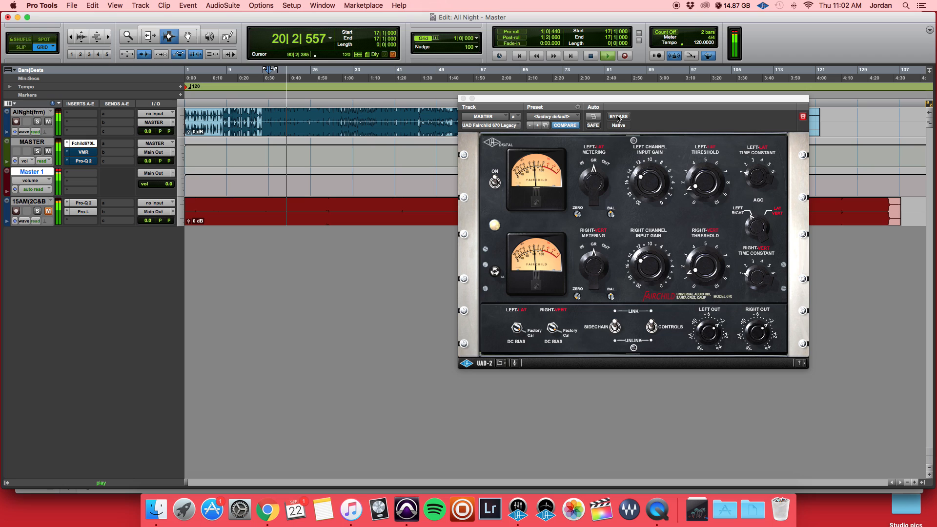
left_click(618, 118)
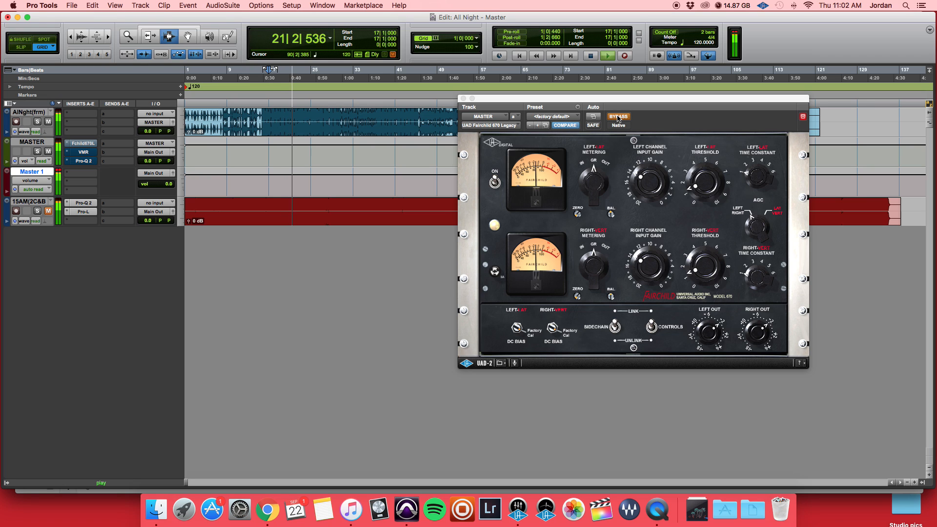
left_click(618, 118)
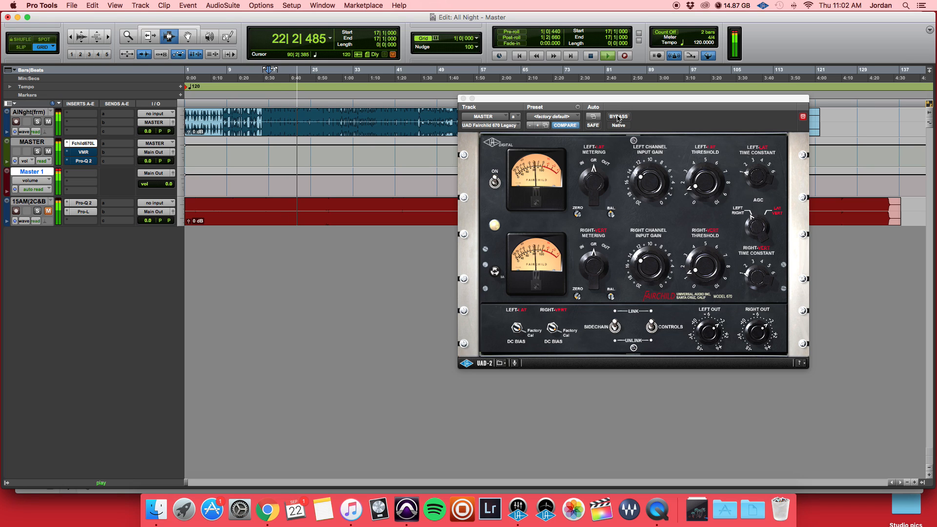
key("space")
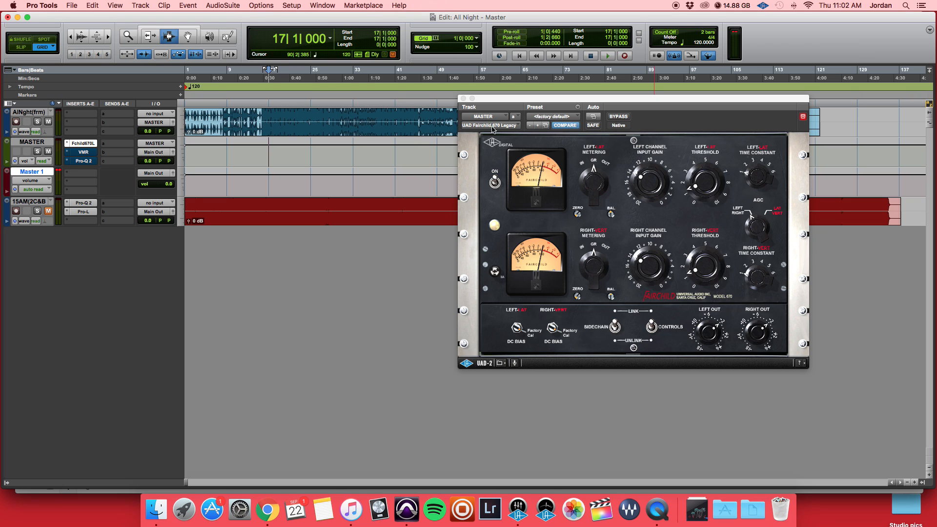
Compare the Revival module in MASTER's Virtual Mix Rack bypassed and active during playback from bar 17, and leave it active.
left_click(83, 153)
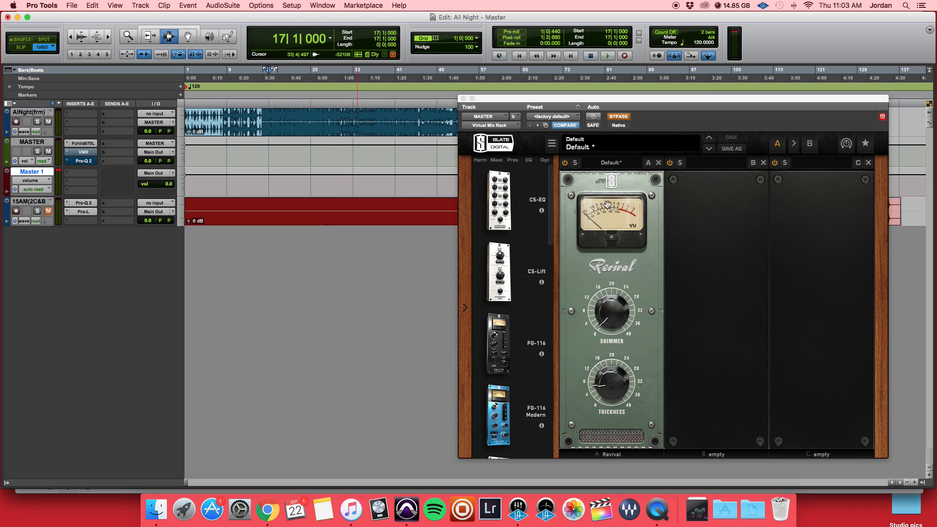
left_click(616, 118)
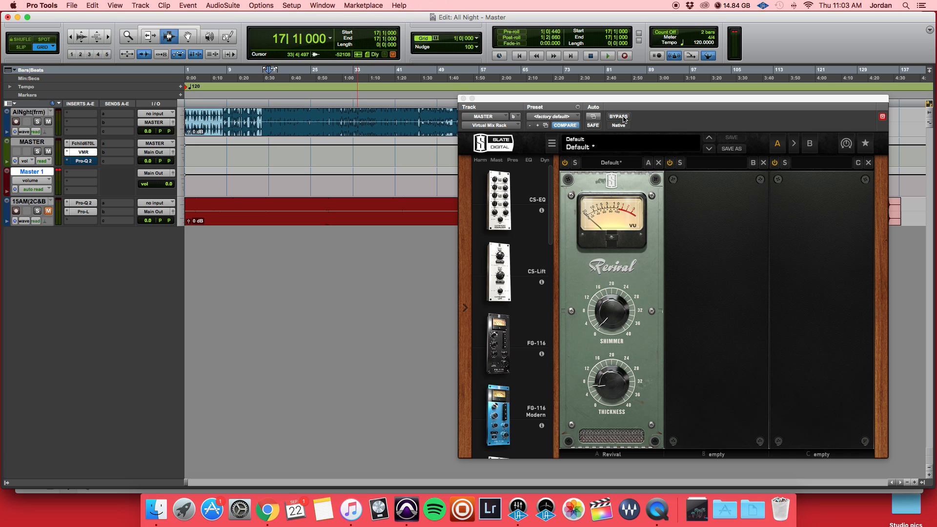
left_click(624, 119)
key("space")
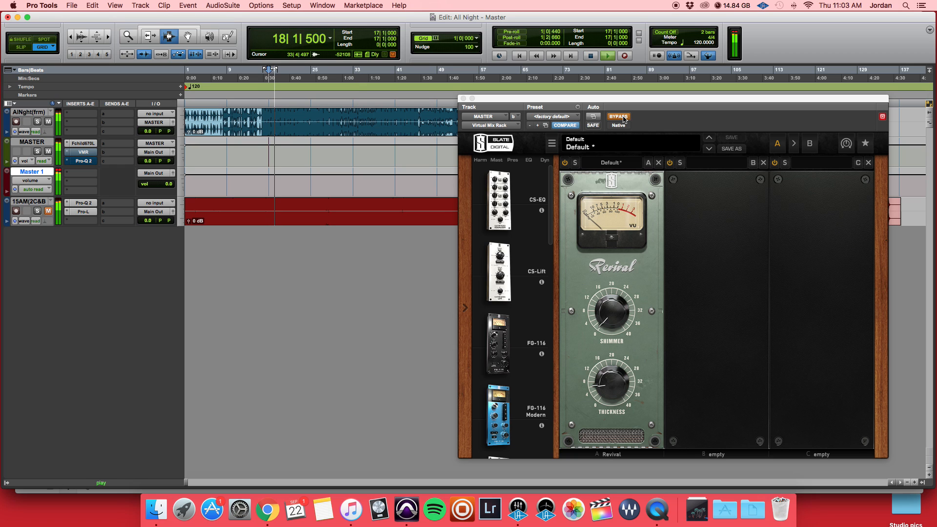
left_click(623, 118)
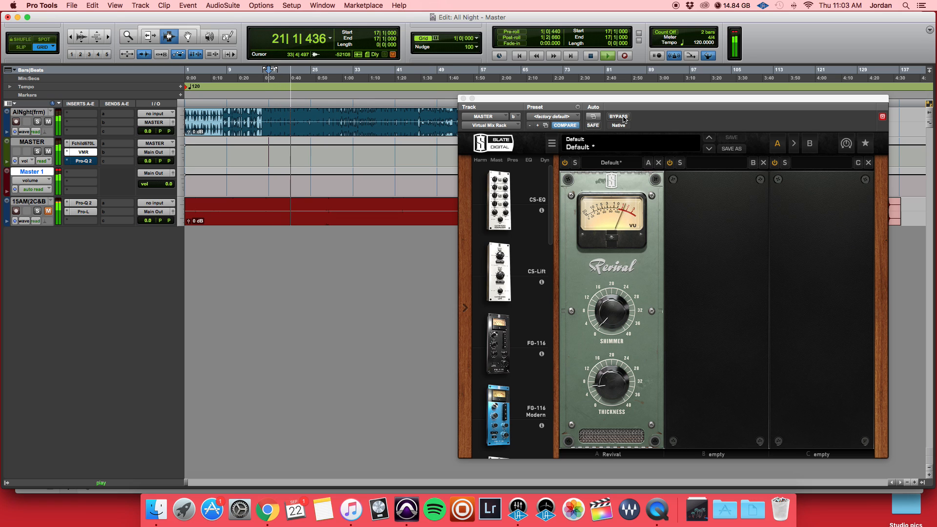
left_click(623, 119)
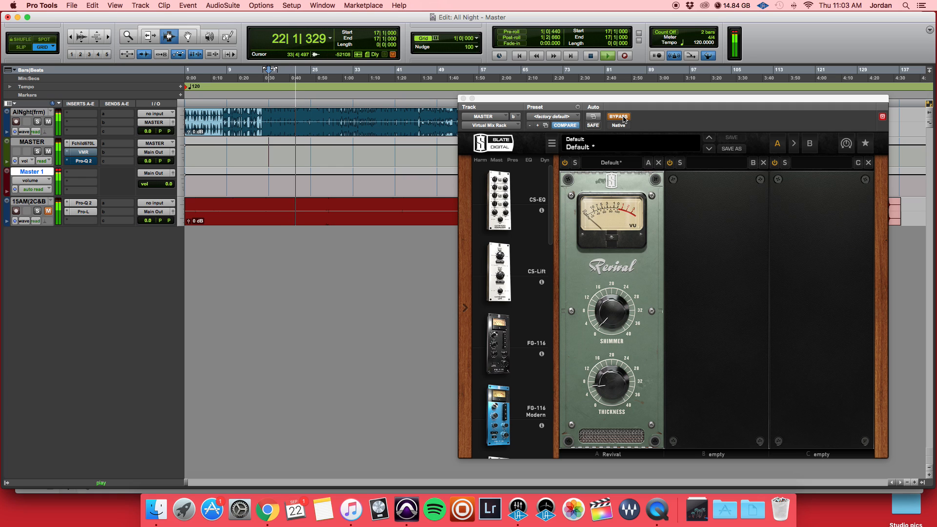
left_click(624, 118)
key("space")
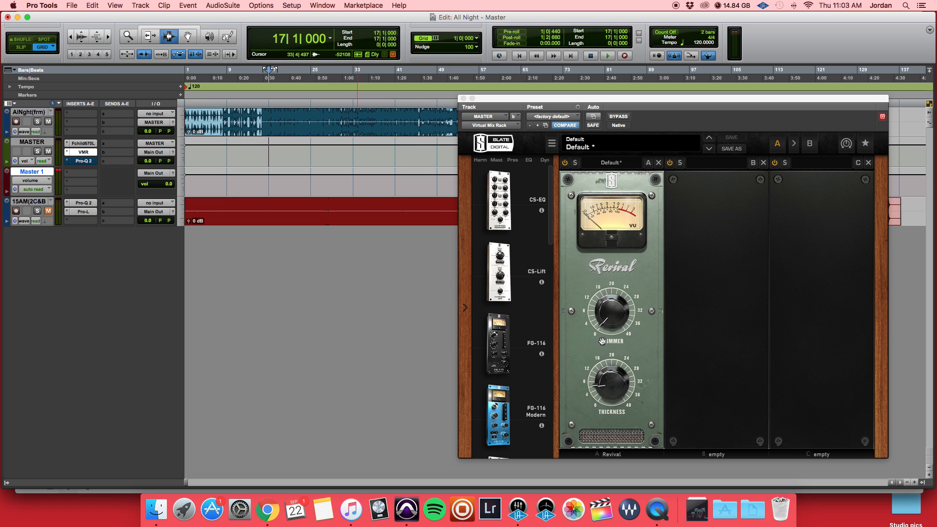
Review the EQ bands in MASTER's Pro-Q 2, compare it bypassed and active during playback from bar 17, and leave it active.
left_click(83, 160)
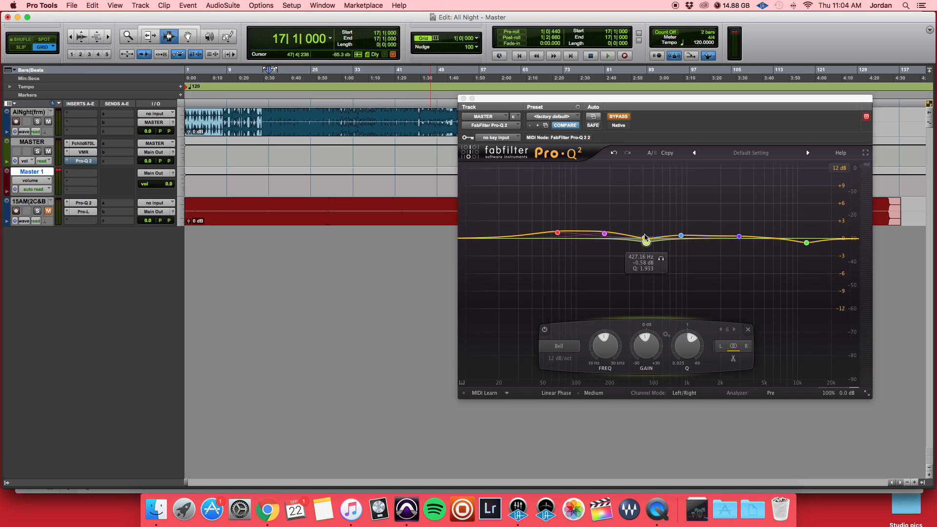
mouse_move(683, 238)
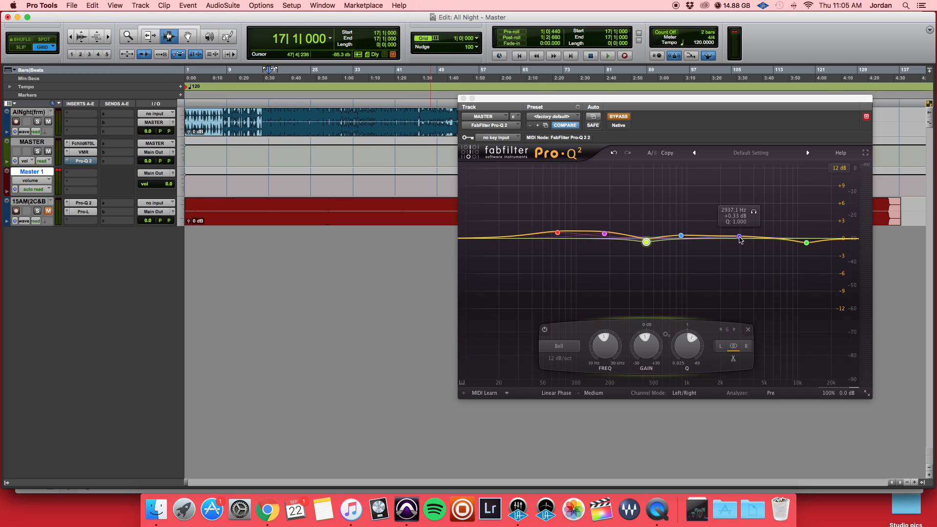
mouse_move(812, 244)
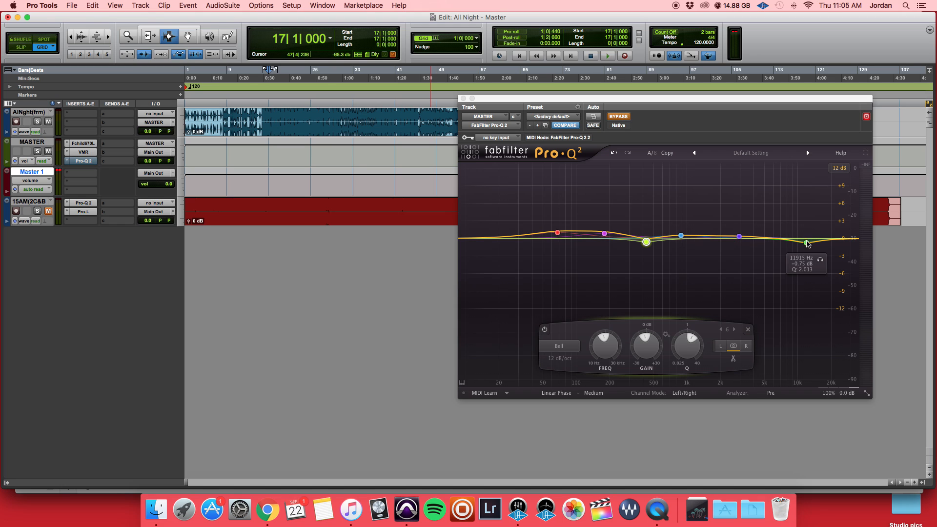
mouse_move(637, 239)
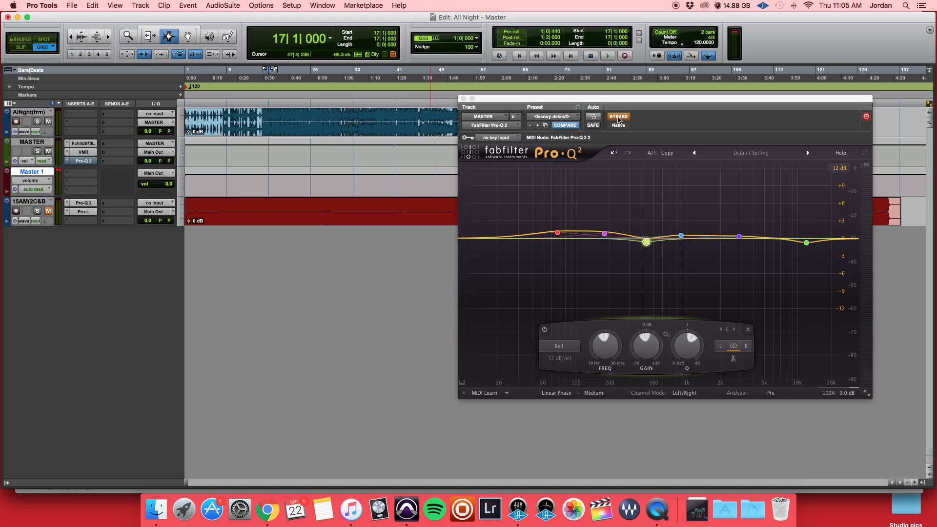
key("space")
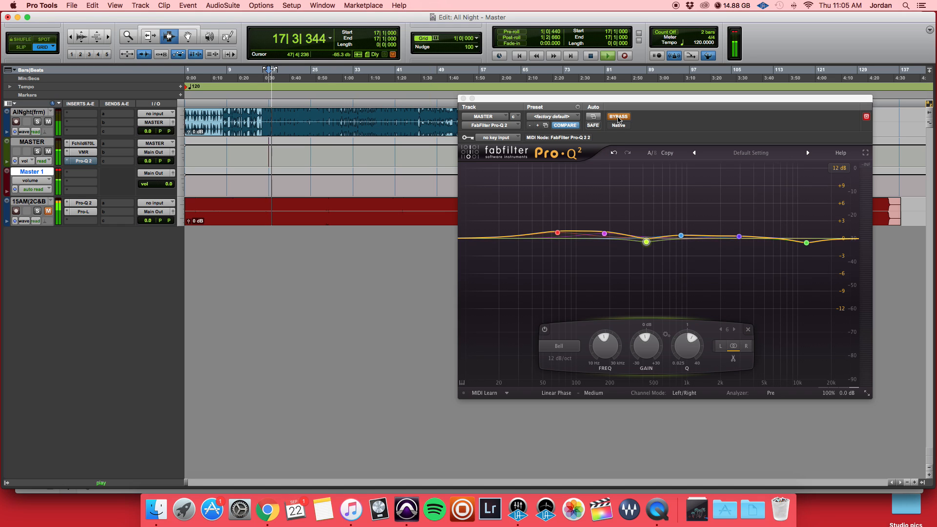
left_click(618, 117)
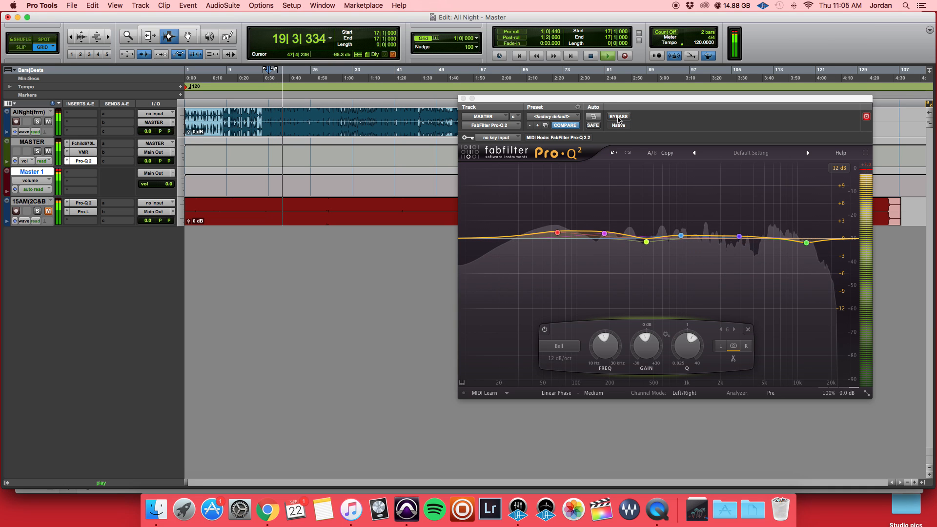
left_click(618, 117)
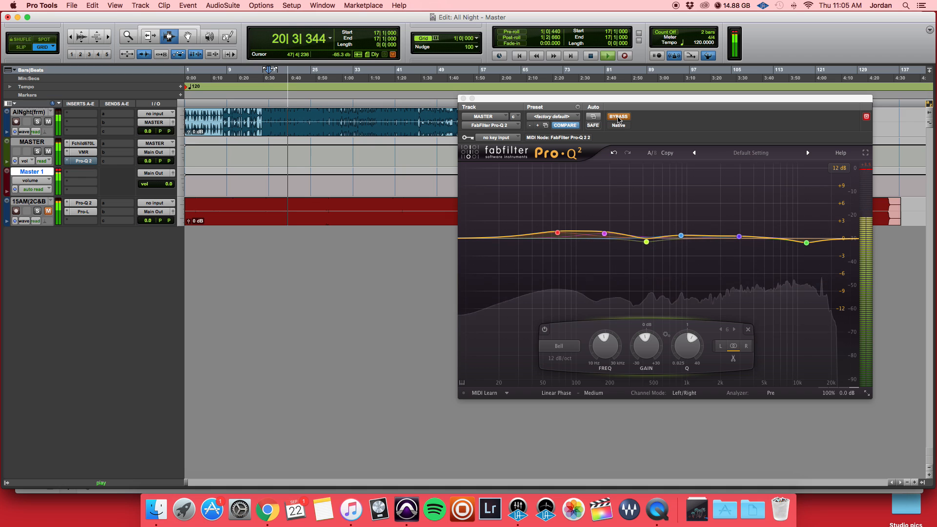
left_click(619, 117)
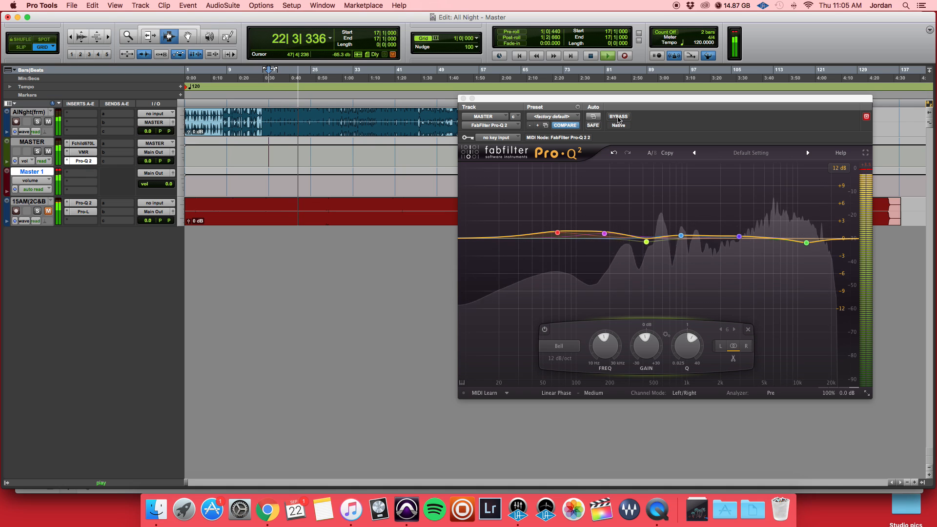
key("space")
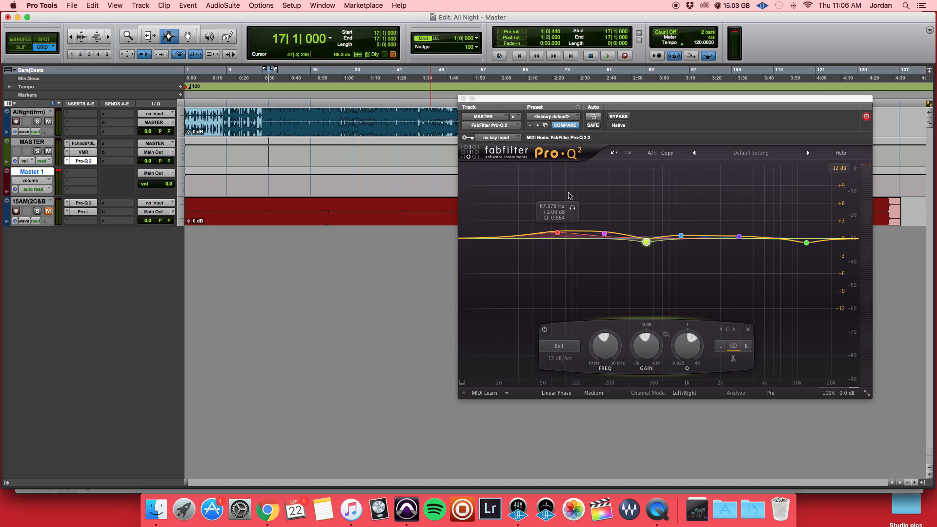
Open MASTER's Slate Digital FG-X insert from the Mix window and place its window over the Edit window.
left_click(463, 98)
key("super+equal")
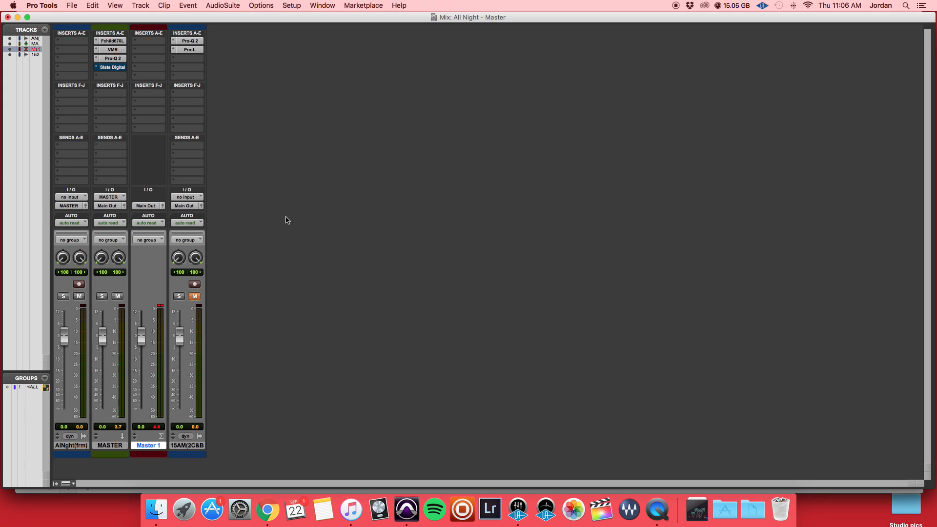
left_click(107, 68)
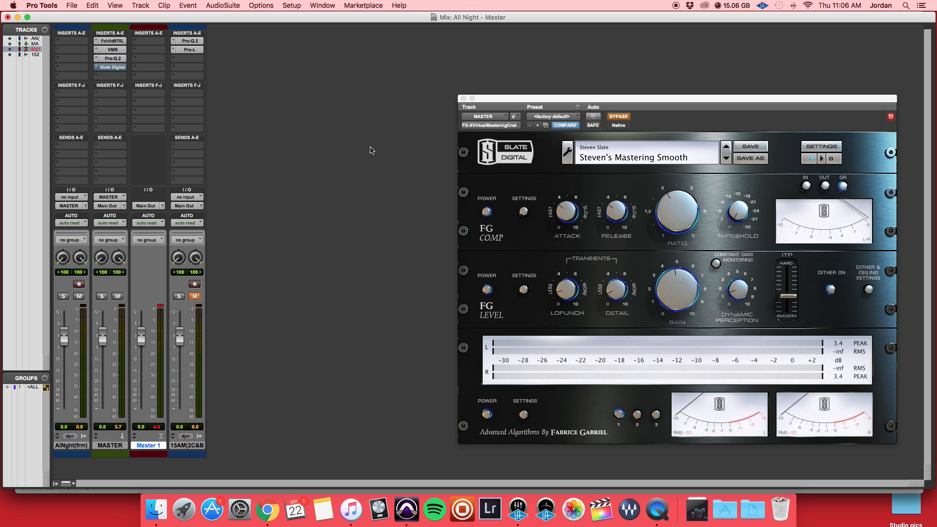
key("super+equal")
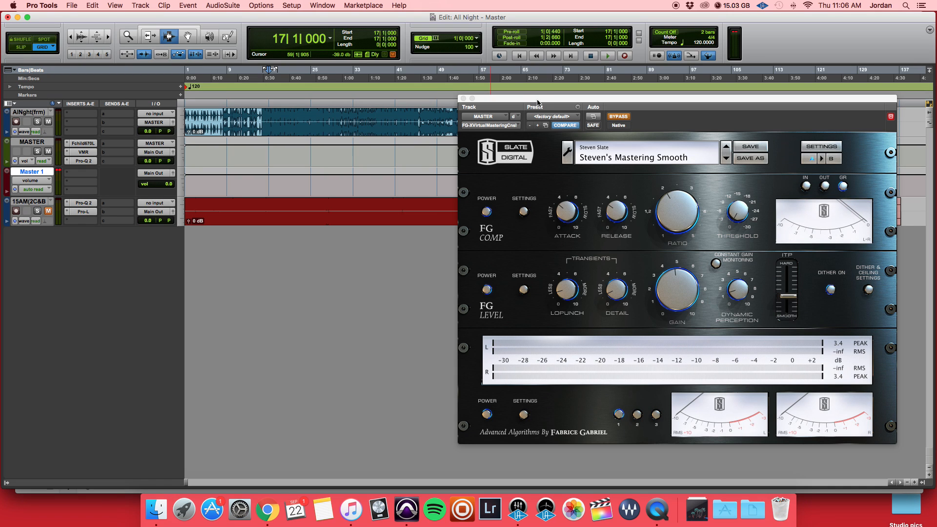
left_click_drag(542, 101, 471, 95)
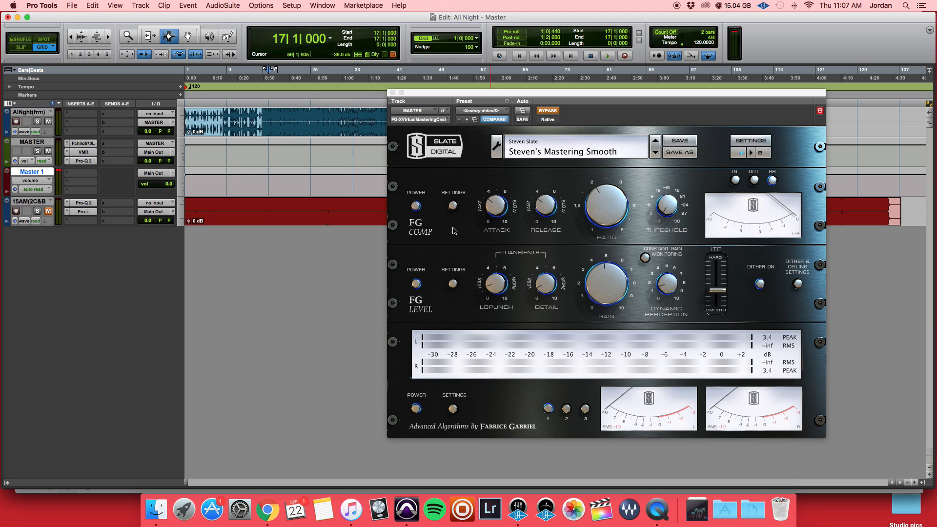
Compare MASTER's Slate Digital FG-X bypassed and active during playback from bar 17, and leave it active.
key("space")
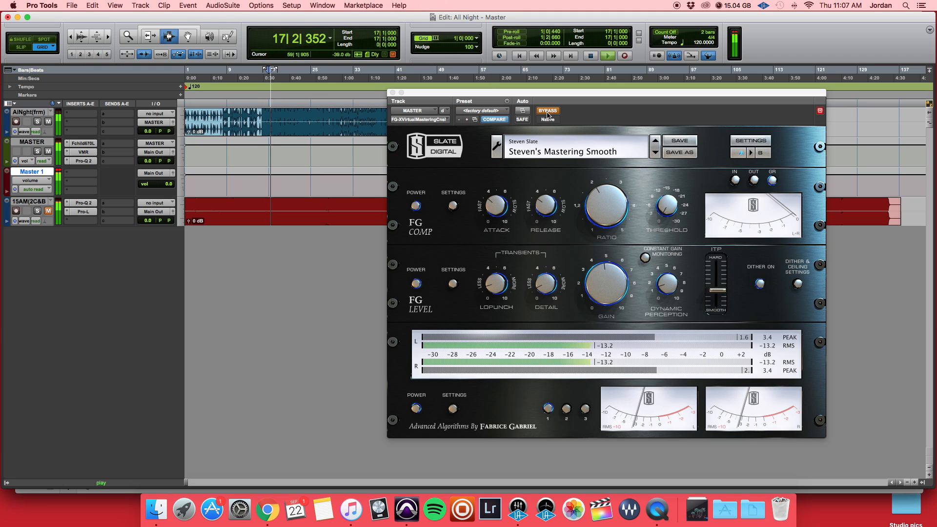
left_click(547, 111)
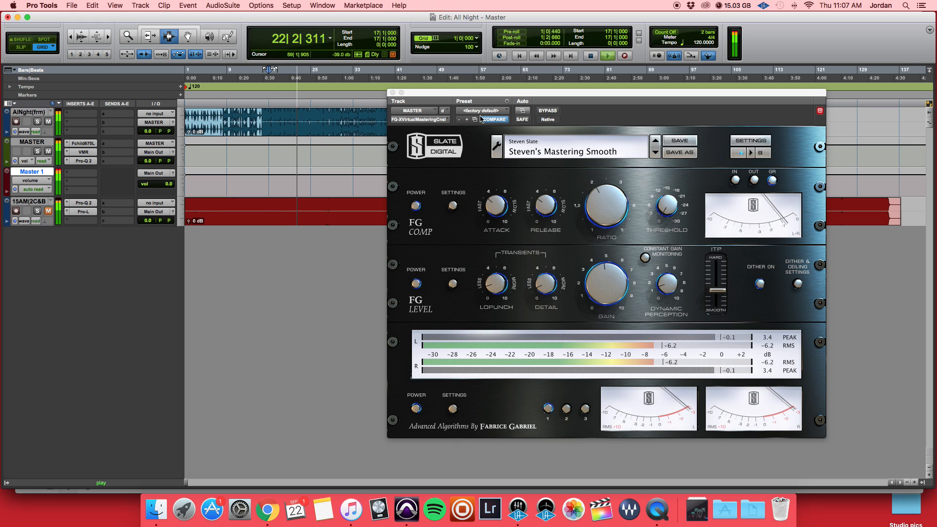
key("space")
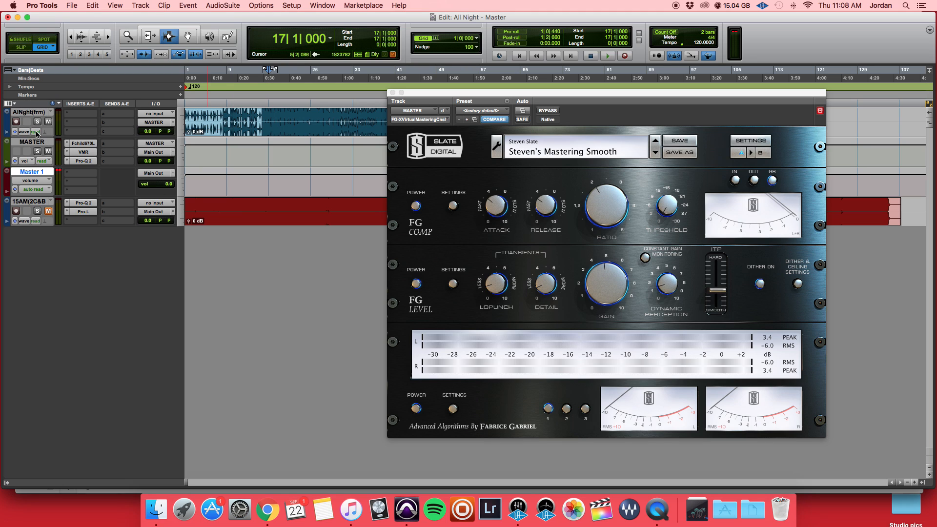
Review the routing of the AlNght(frm), MASTER and Master 1 tracks in turn, and select the full length of the 15AM(2C&B) track's audio.
left_click(38, 112)
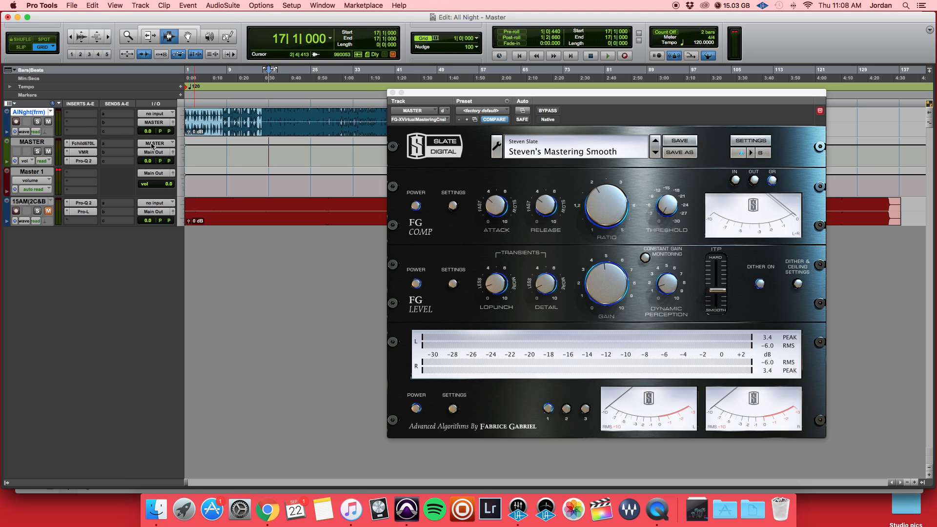
left_click(32, 143)
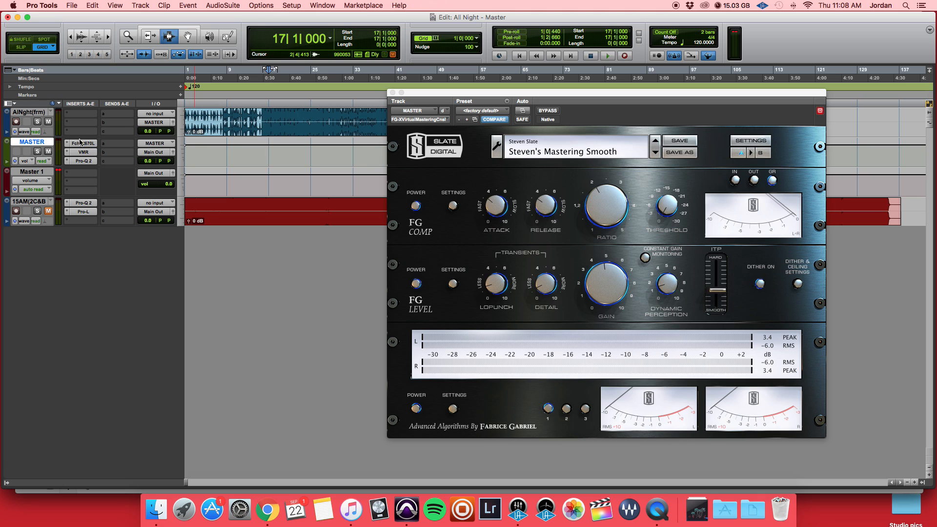
left_click(40, 172)
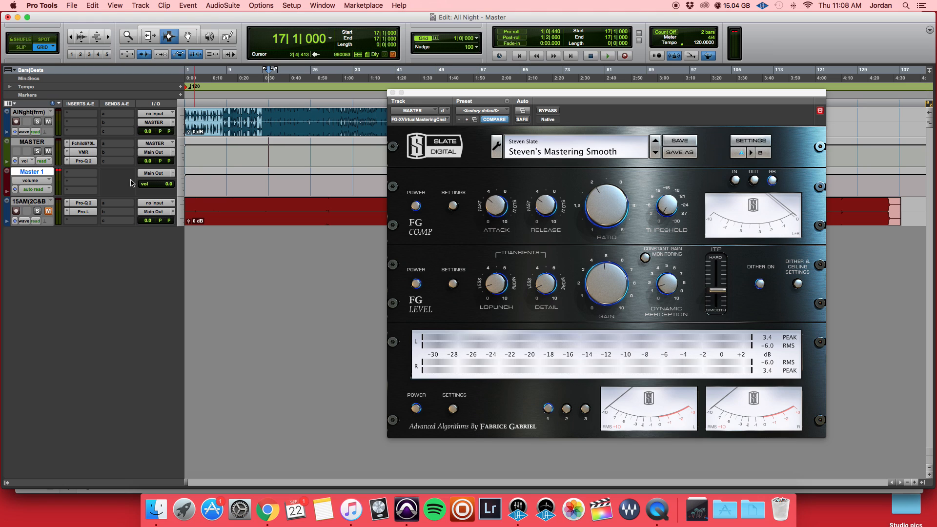
key("super+a")
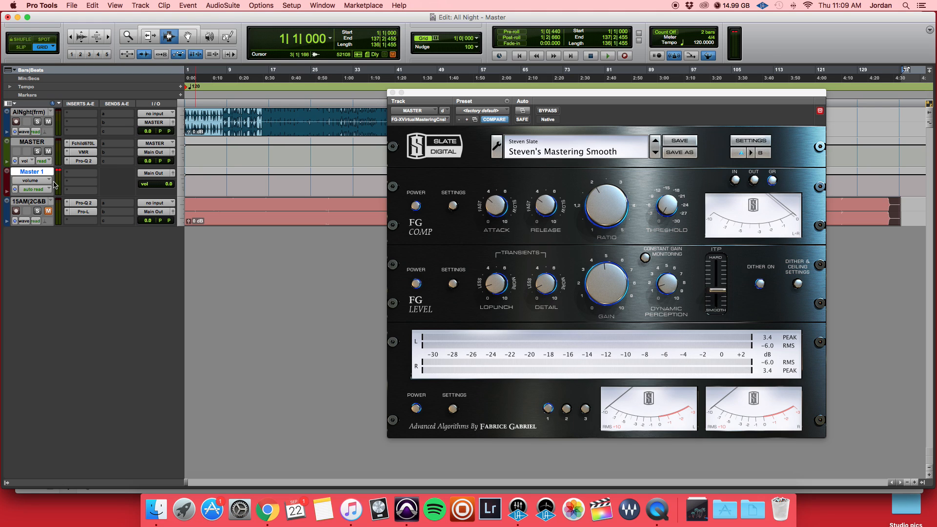